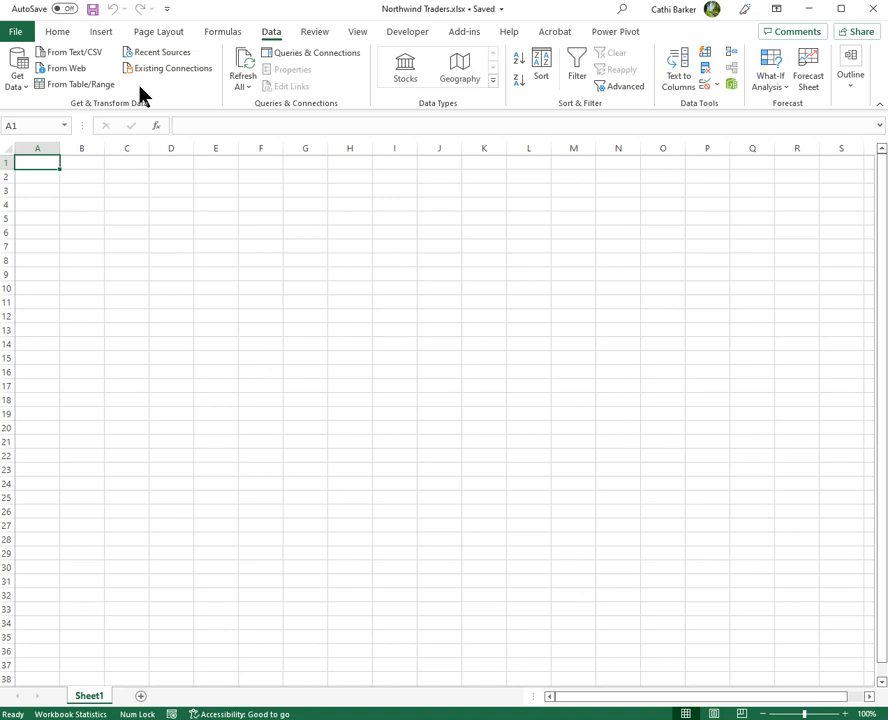
Step: Open the Power Pivot data model window and connect it to the Microsoft Access database Northwind.accdb
{"action": "left_click", "coordinate": [613, 33]}
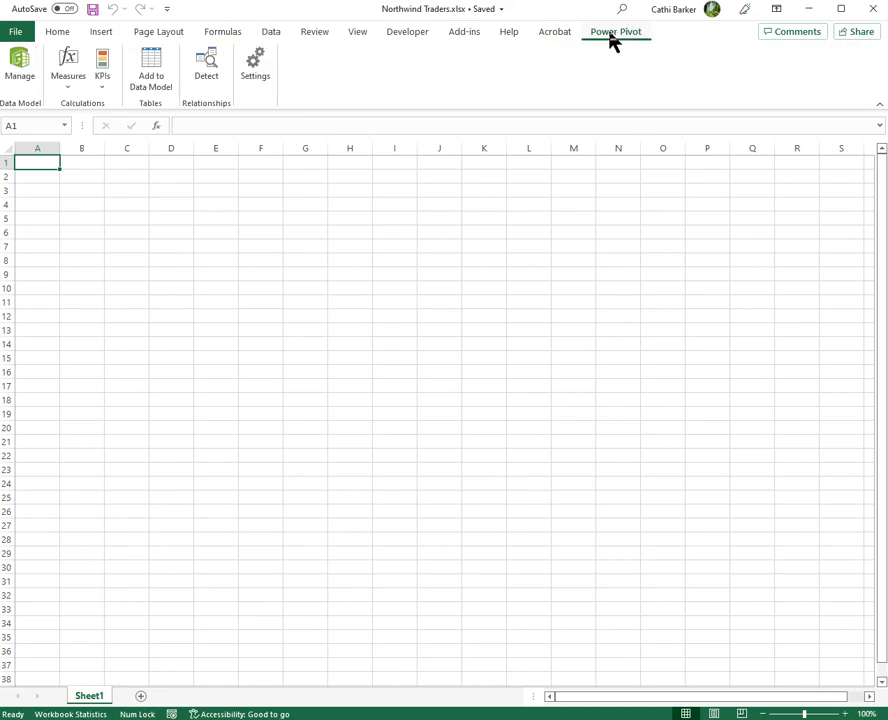
{"action": "left_click", "coordinate": [22, 79]}
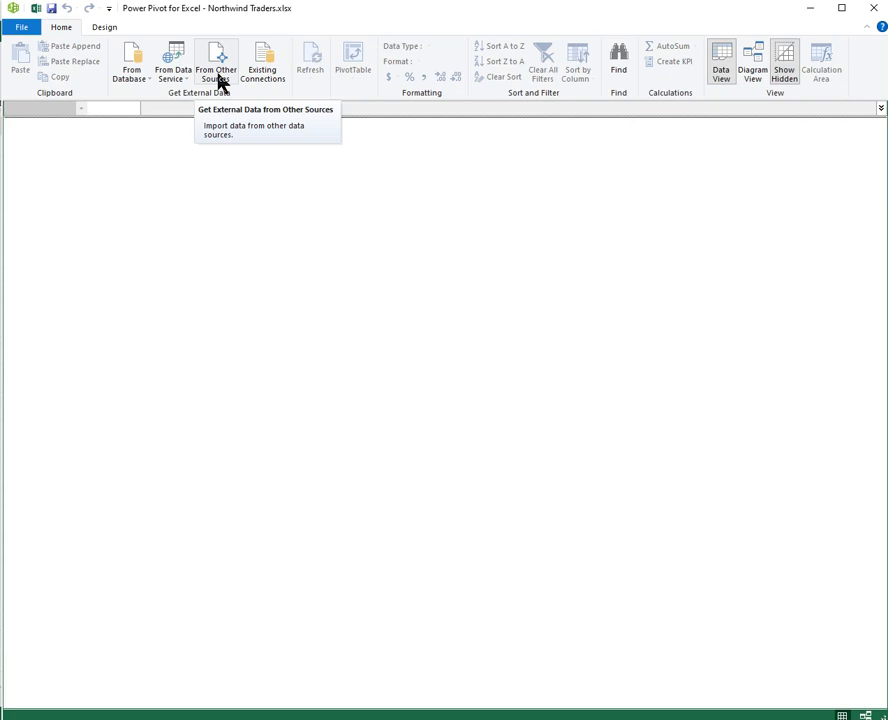
{"action": "left_click", "coordinate": [139, 86]}
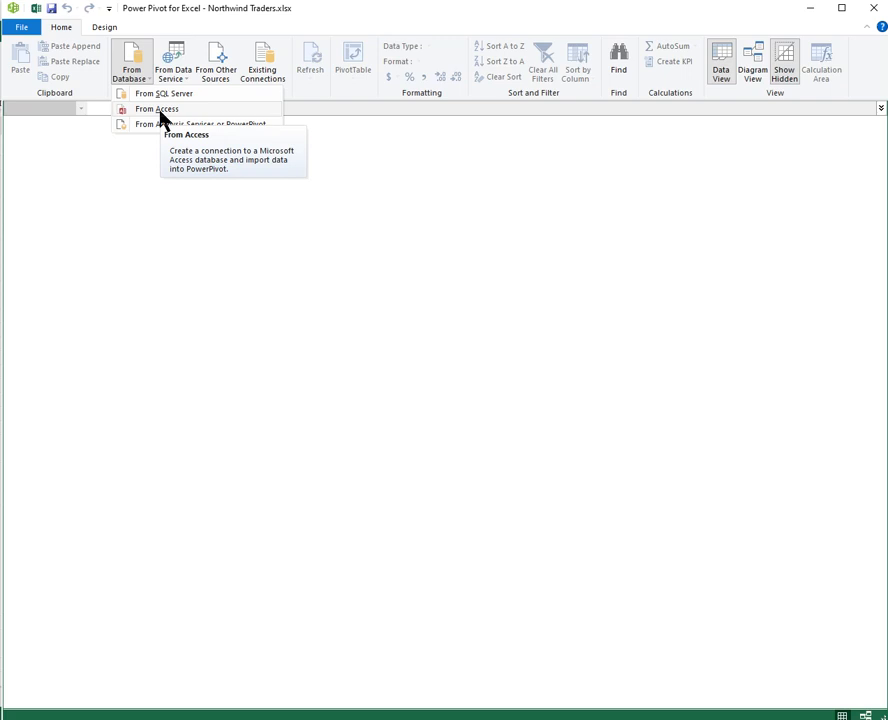
{"action": "left_click", "coordinate": [160, 110]}
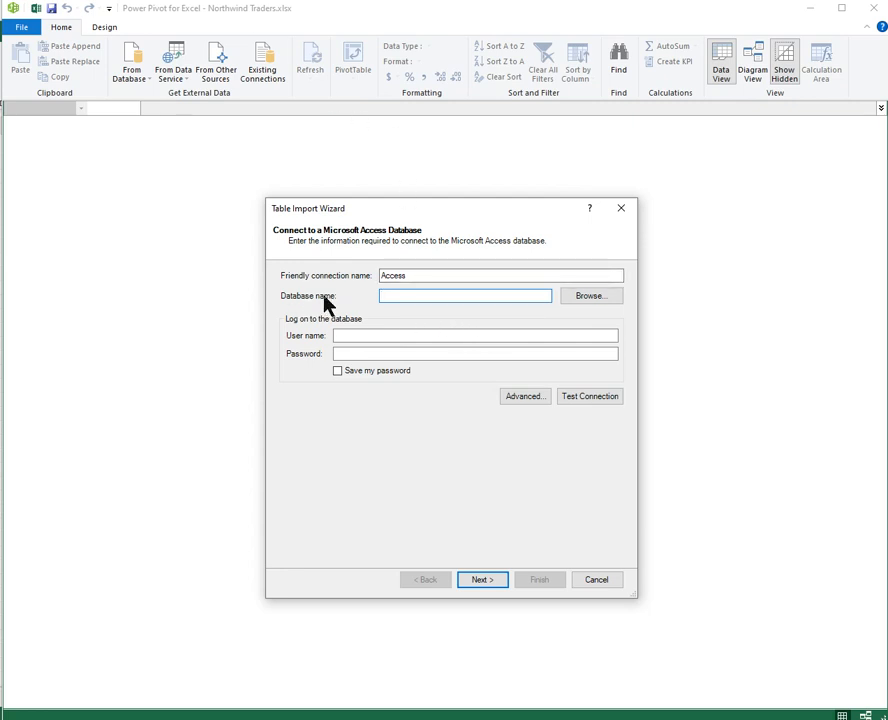
{"action": "left_click", "coordinate": [585, 298]}
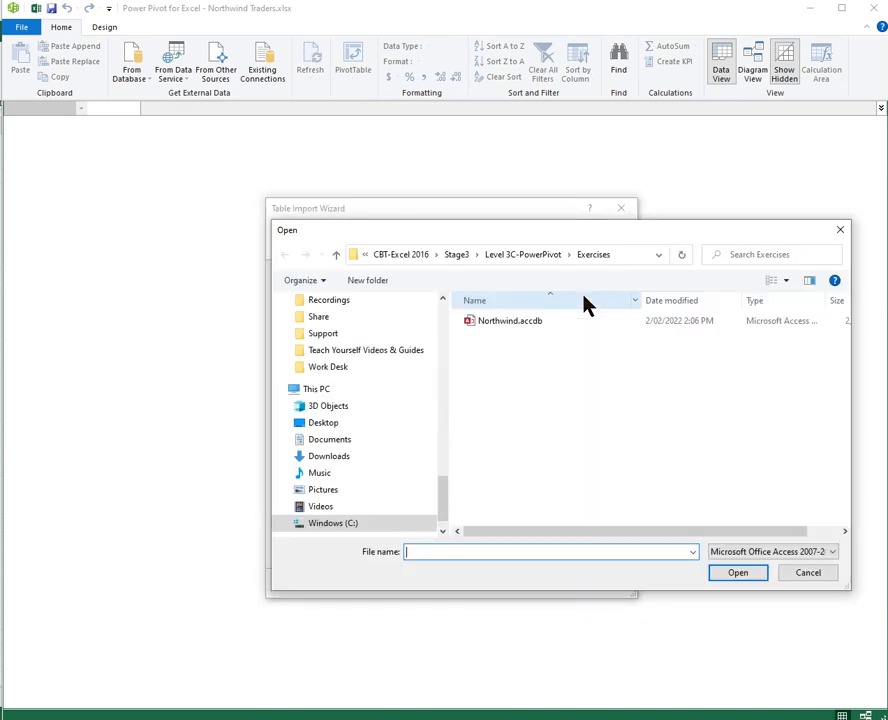
{"action": "left_click", "coordinate": [500, 325]}
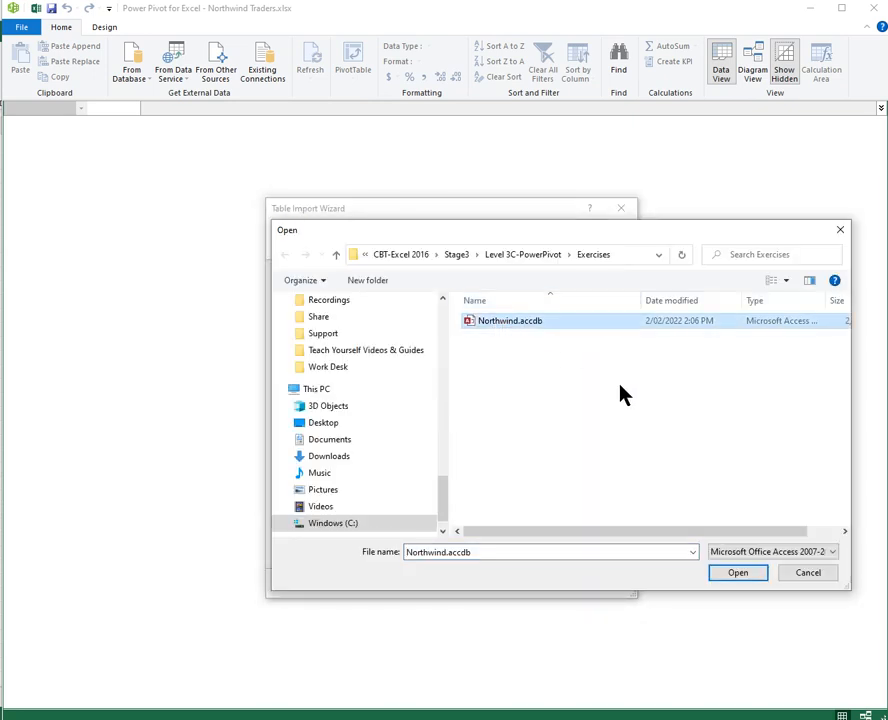
{"action": "left_click", "coordinate": [745, 578]}
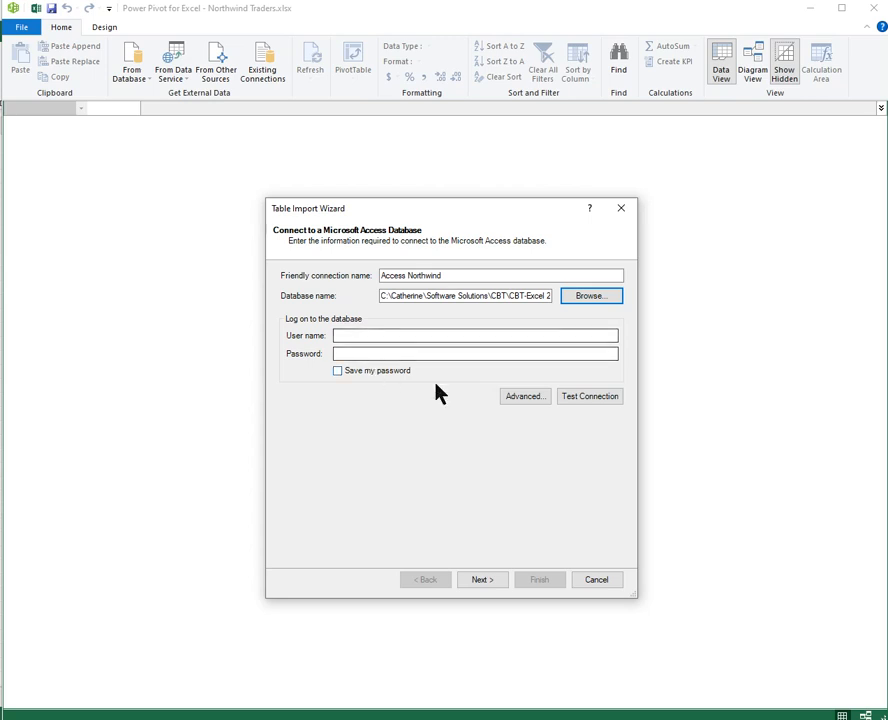
{"action": "left_click", "coordinate": [490, 579]}
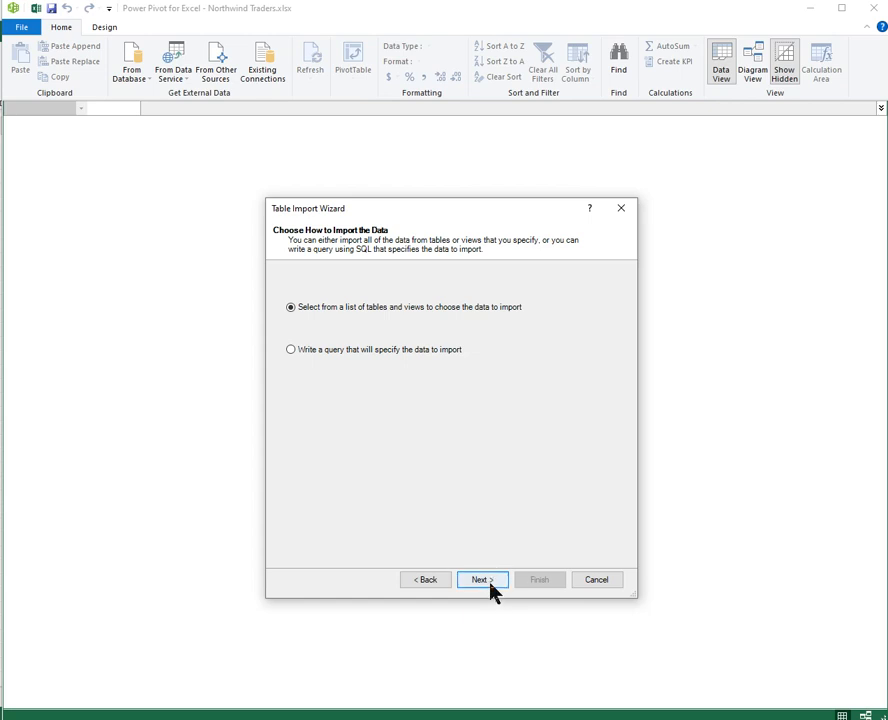
Step: Import the Categories, Customers, Employees, Order Details, Orders, Products, Shippers and Suppliers tables by selecting them from the list of tables and views
{"action": "left_click", "coordinate": [490, 583]}
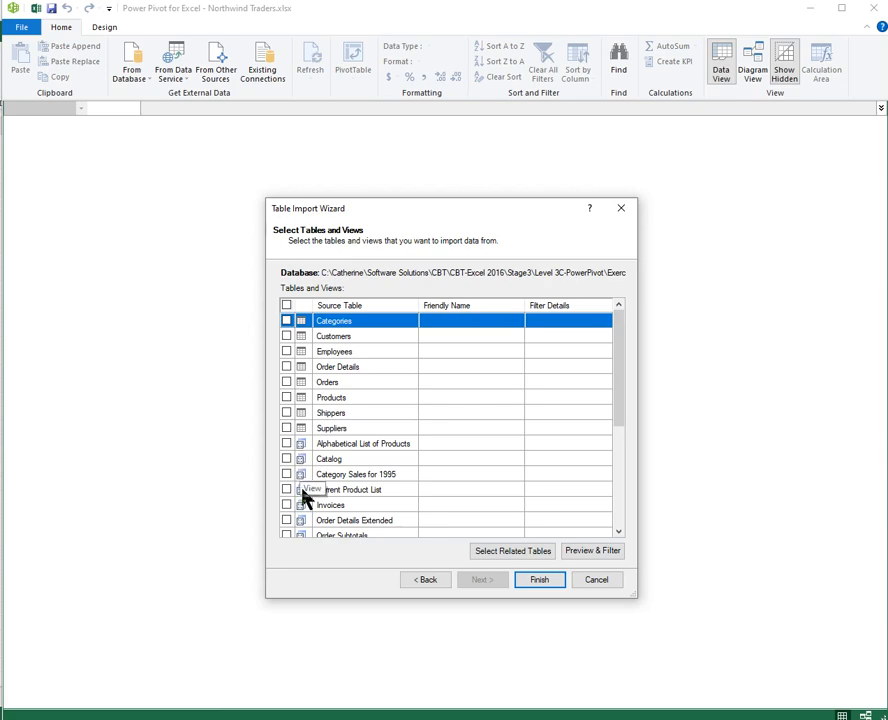
{"action": "left_click", "coordinate": [287, 321]}
{"action": "left_click", "coordinate": [287, 336]}
{"action": "left_click", "coordinate": [287, 351]}
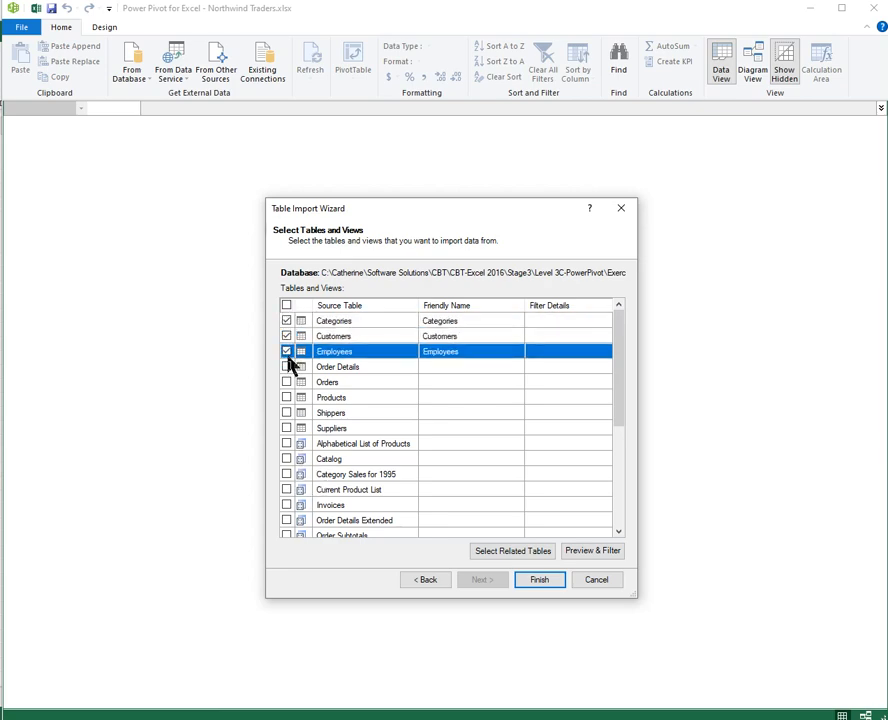
{"action": "left_click", "coordinate": [287, 367]}
{"action": "left_click", "coordinate": [287, 382]}
{"action": "left_click", "coordinate": [287, 397]}
{"action": "left_click", "coordinate": [287, 413]}
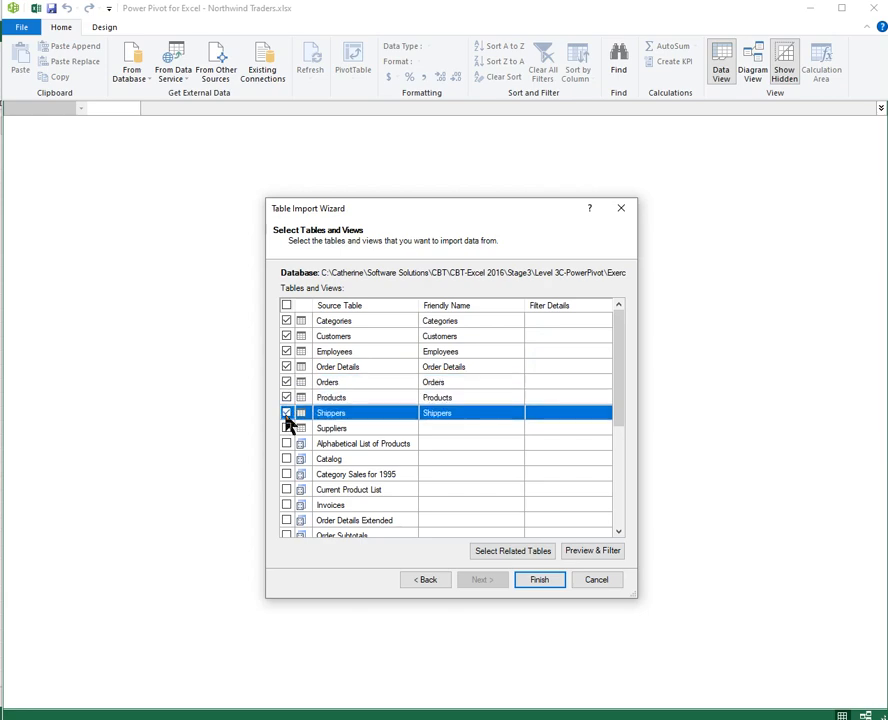
{"action": "left_click", "coordinate": [287, 428]}
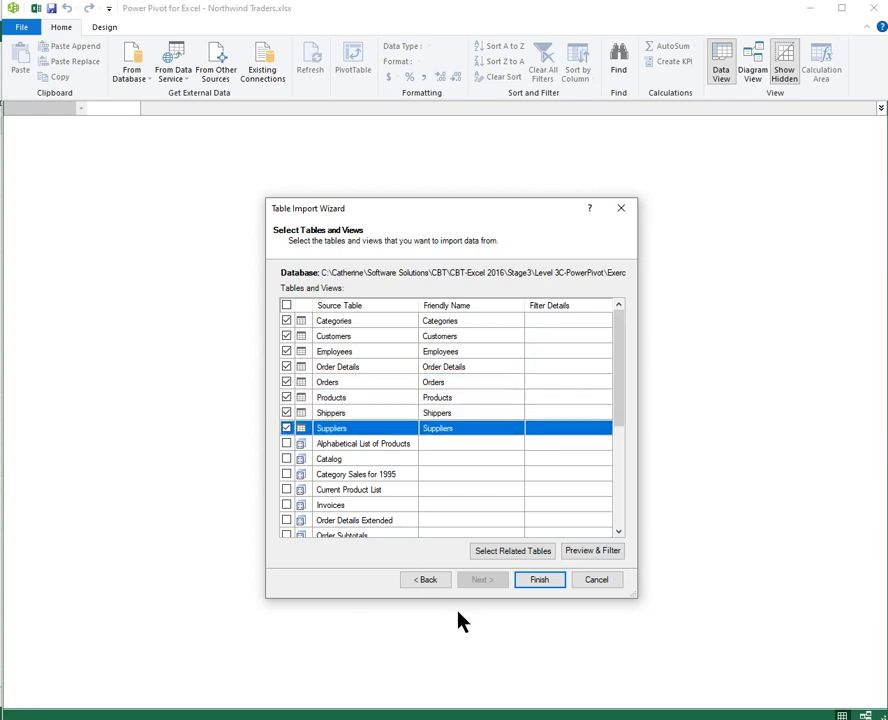
{"action": "left_click", "coordinate": [543, 588]}
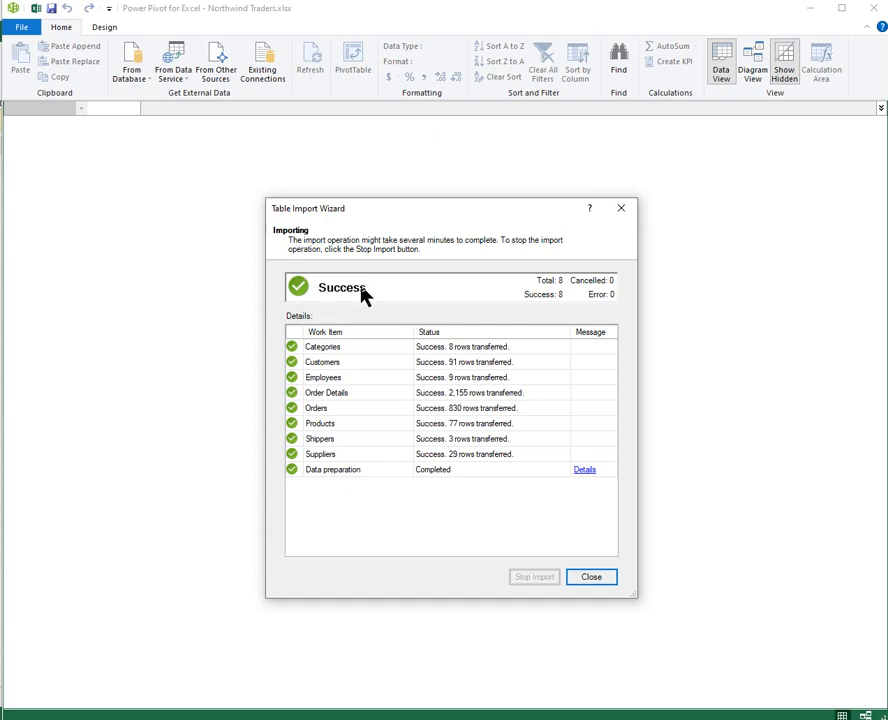
{"action": "left_click", "coordinate": [600, 580]}
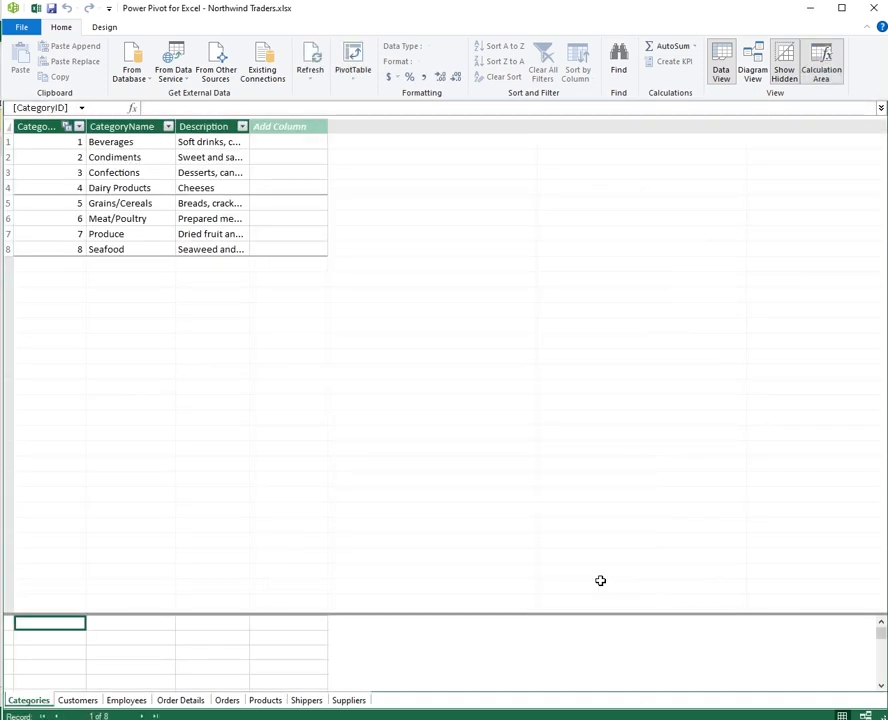
Step: Look through the imported tables one by one, from Customers to Suppliers
{"action": "left_click", "coordinate": [75, 701]}
{"action": "left_click", "coordinate": [126, 700]}
{"action": "left_click", "coordinate": [178, 700]}
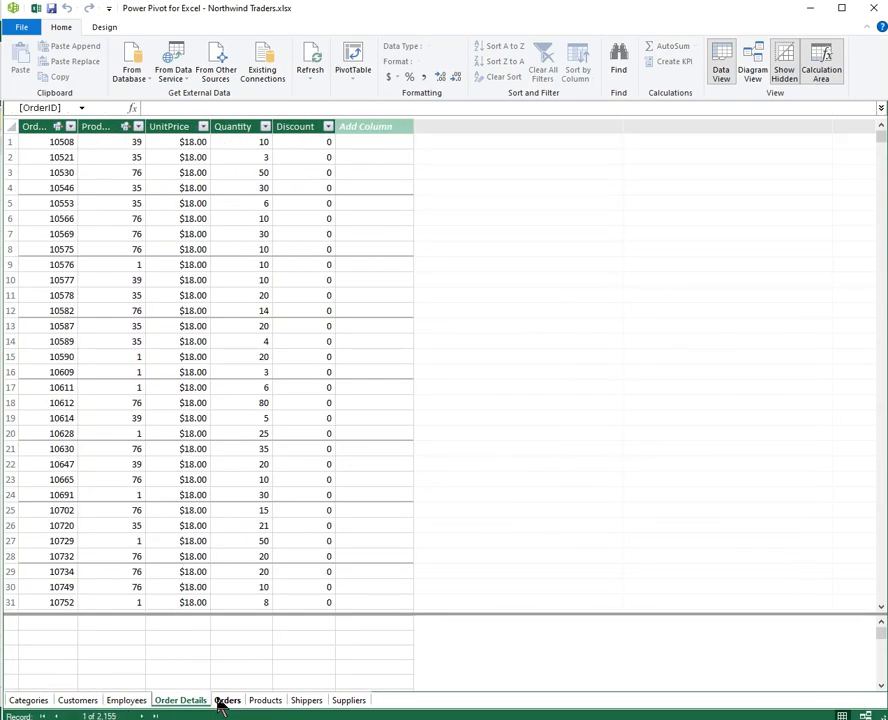
{"action": "left_click", "coordinate": [222, 702]}
{"action": "left_click", "coordinate": [266, 702]}
{"action": "left_click", "coordinate": [305, 702]}
{"action": "left_click", "coordinate": [346, 702]}
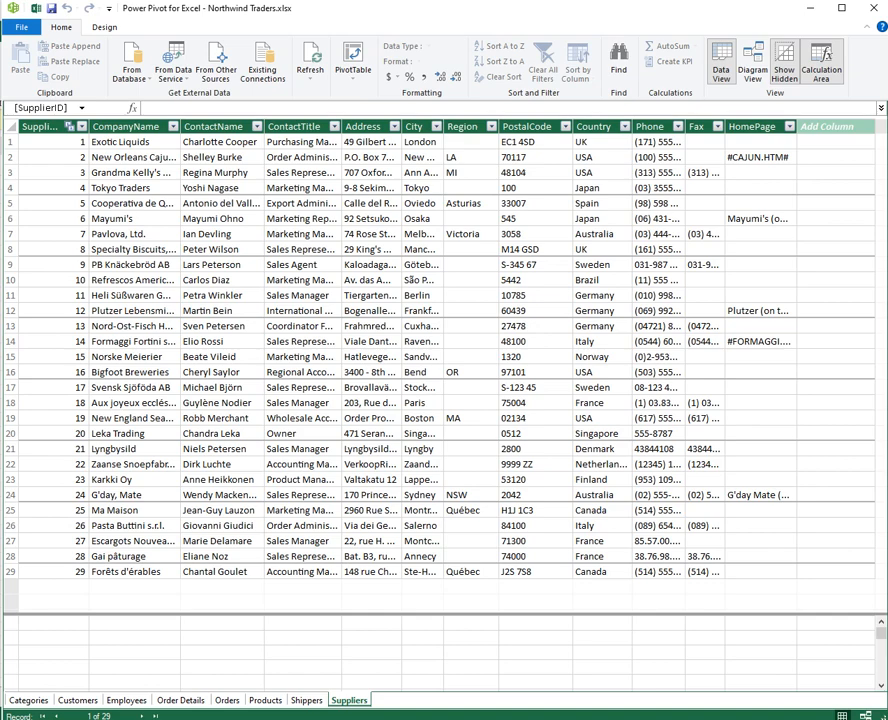
{"action": "left_click", "coordinate": [156, 142]}
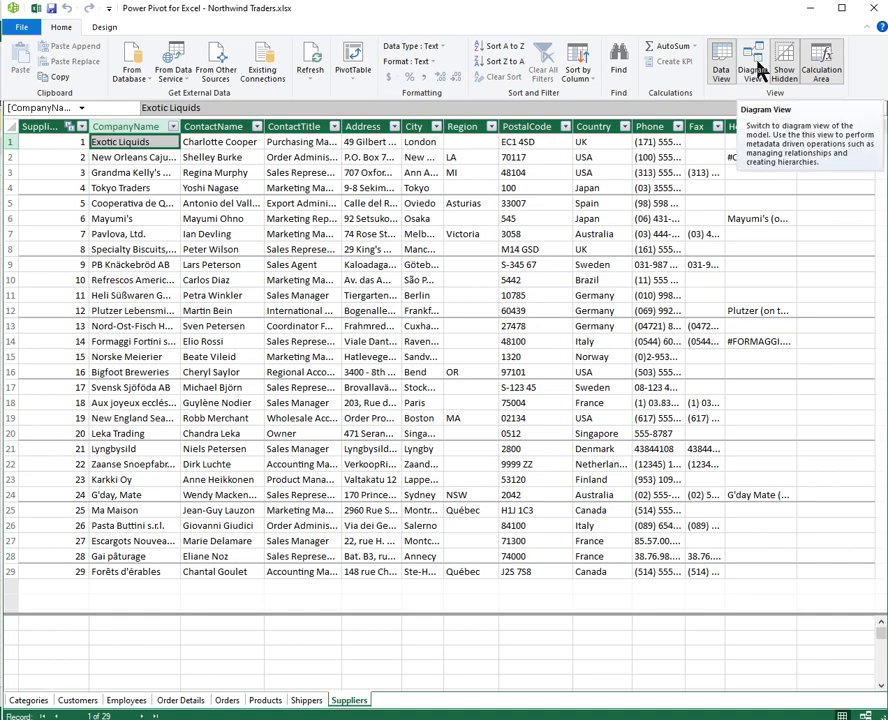
Step: Show the data model as a diagram, make the Suppliers, Order Details and Customers tables taller, and shift Customers beneath Orders
{"action": "left_click", "coordinate": [757, 70]}
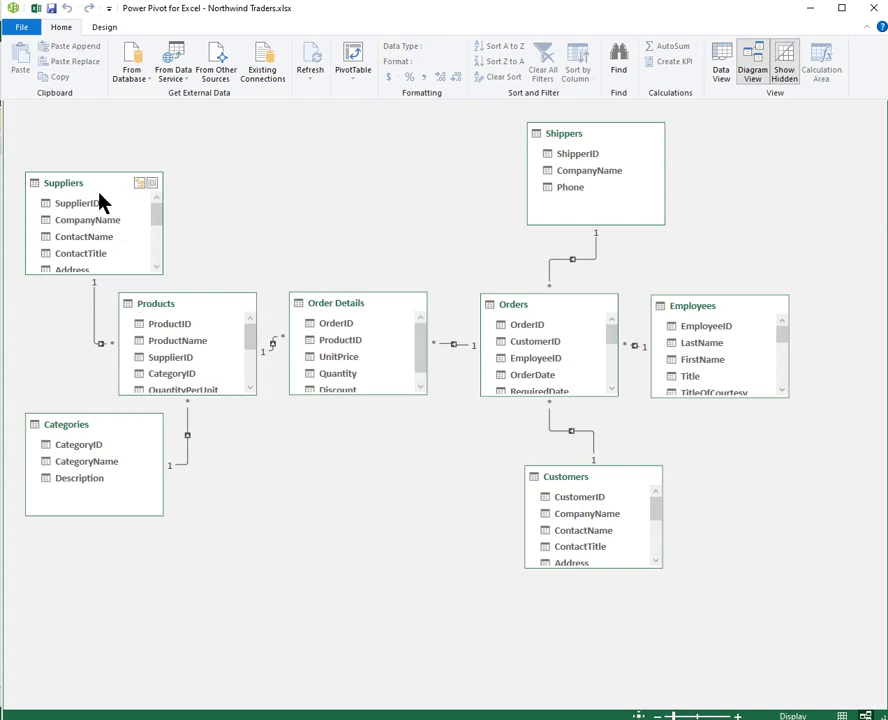
{"action": "left_click_drag", "start_coordinate": [107, 172], "coordinate": [111, 119]}
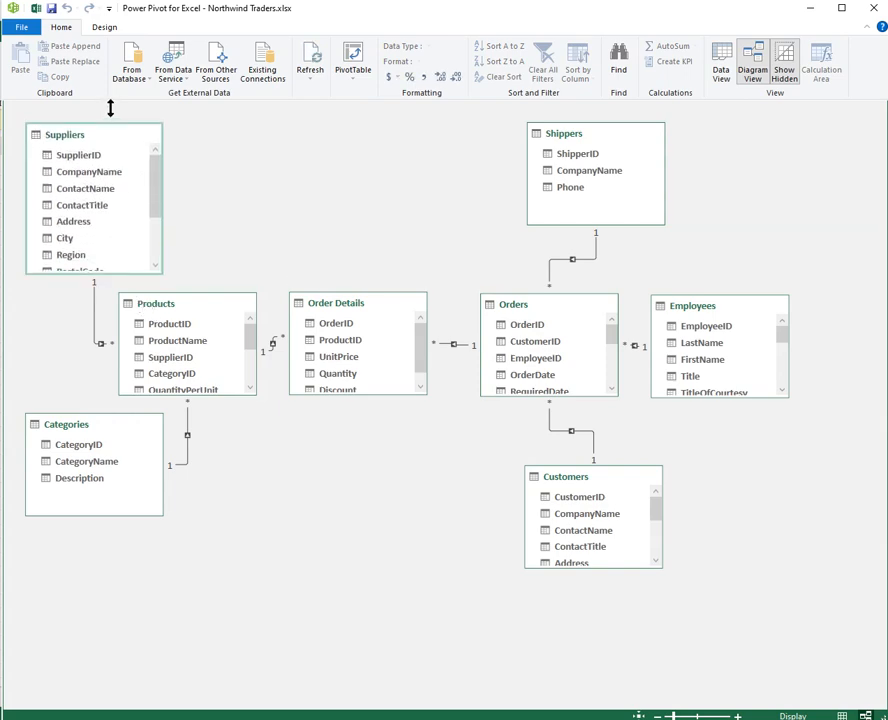
{"action": "left_click_drag", "start_coordinate": [369, 291], "coordinate": [388, 128]}
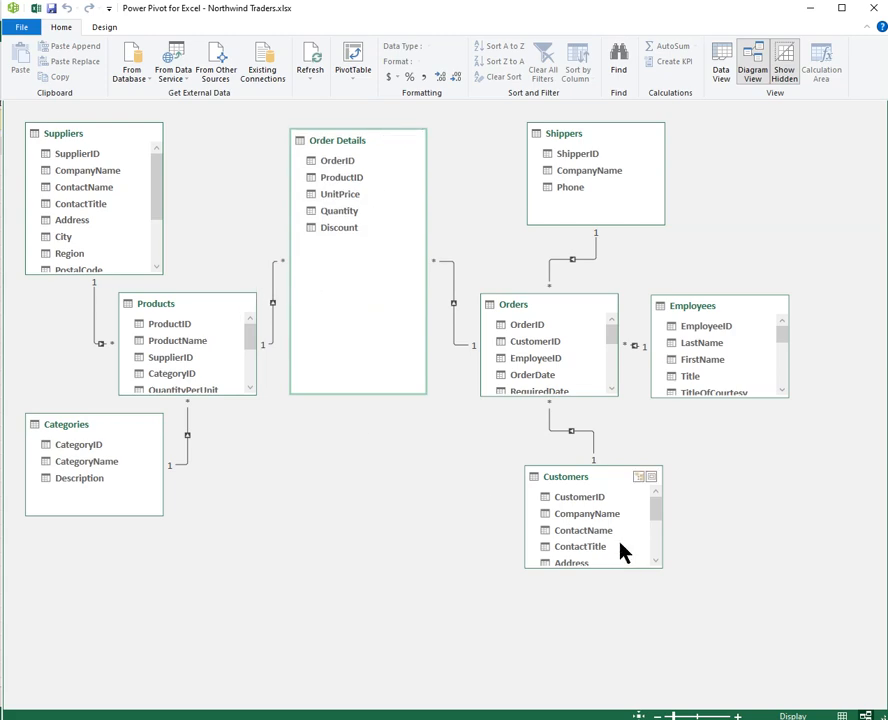
{"action": "left_click_drag", "start_coordinate": [603, 569], "coordinate": [603, 695]}
{"action": "left_click_drag", "start_coordinate": [598, 432], "coordinate": [534, 439]}
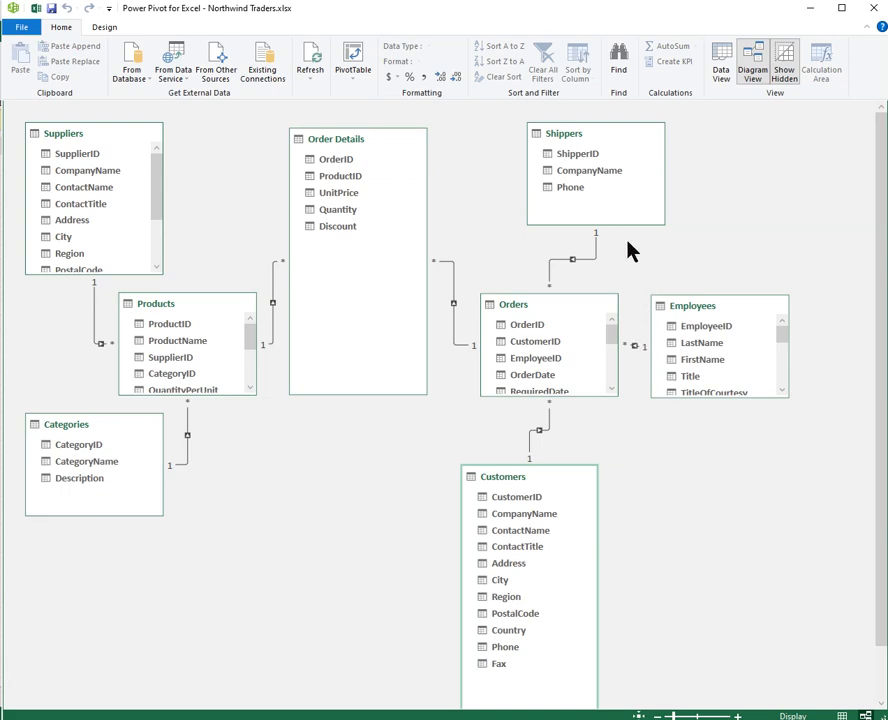
Step: Examine the relationship between the Orders and Customers tables in the diagram and return to the data view
{"action": "left_click", "coordinate": [548, 288]}
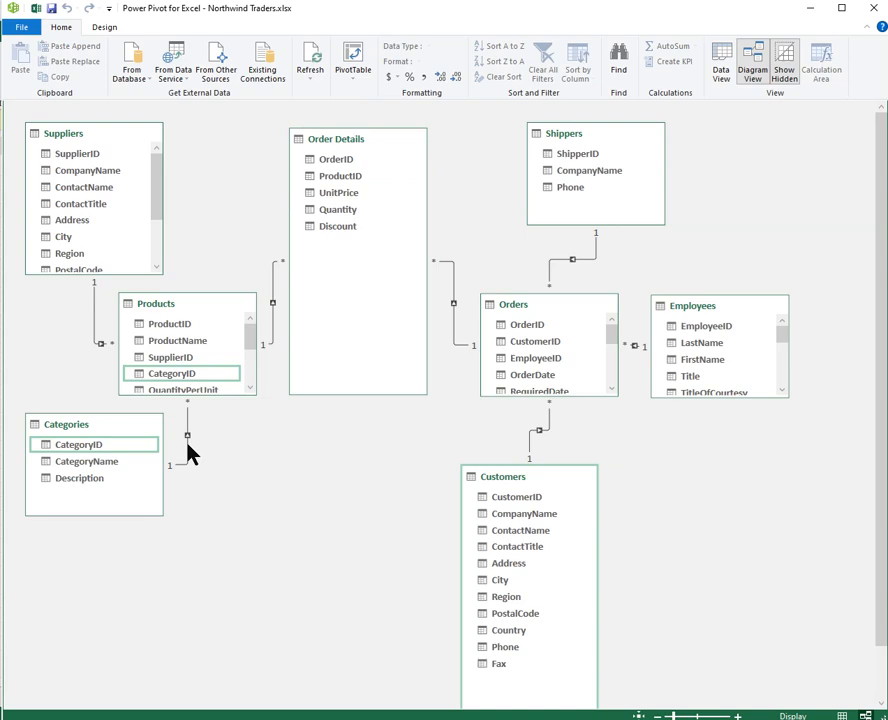
{"action": "left_click", "coordinate": [533, 441]}
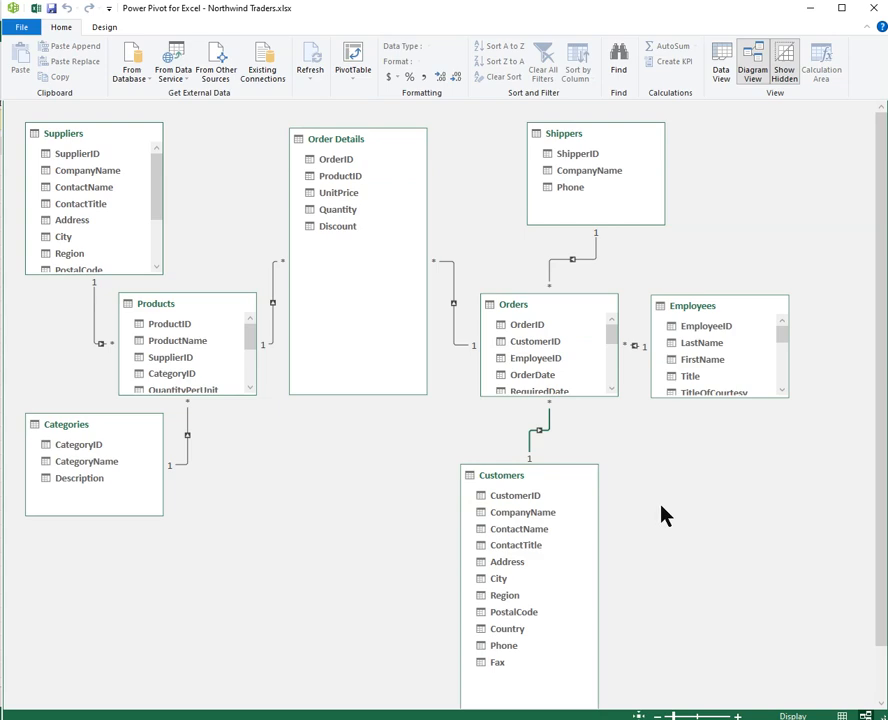
{"action": "left_click", "coordinate": [726, 78]}
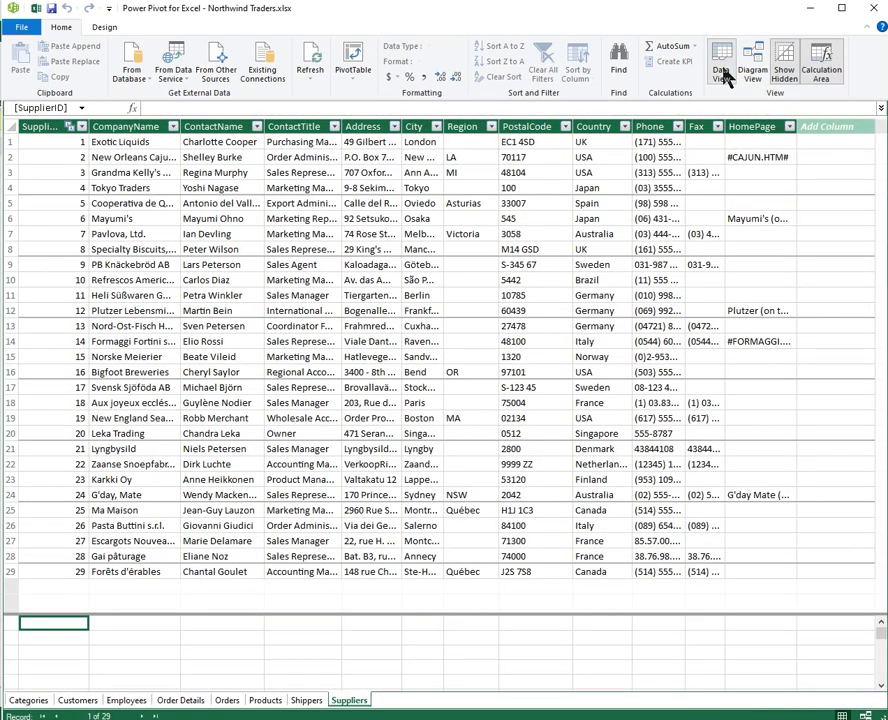
Step: Switch from Power Pivot to the Excel workbook, reopen the data model window, and return to the workbook
{"action": "left_click", "coordinate": [36, 10]}
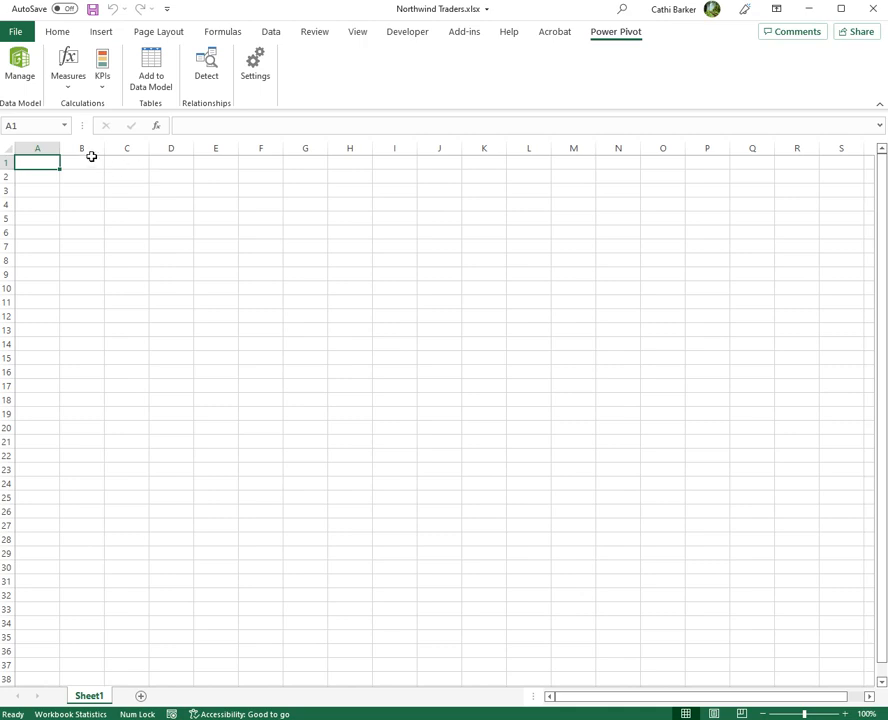
{"action": "left_click", "coordinate": [20, 70]}
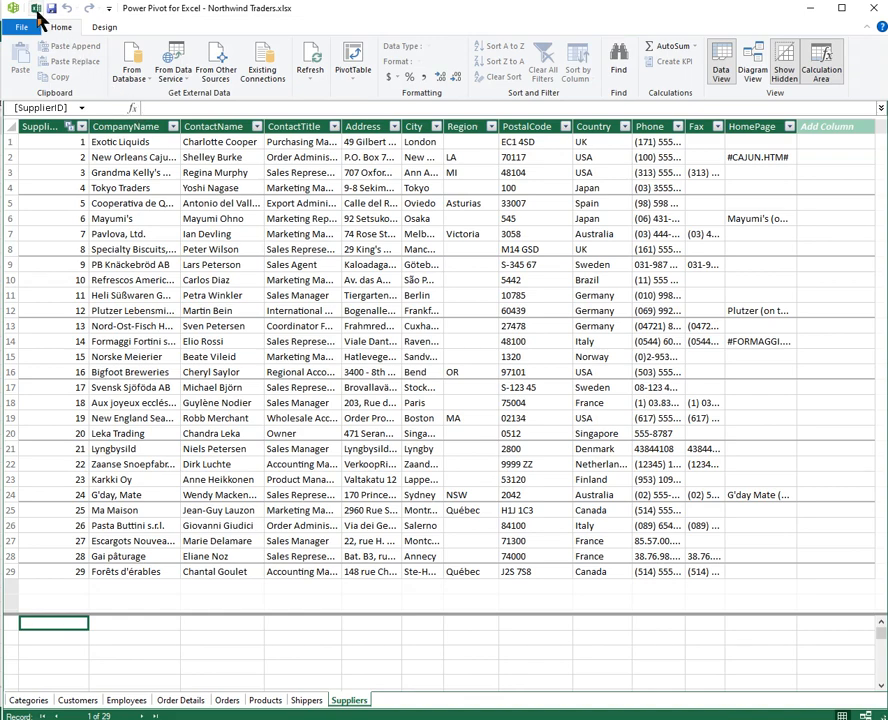
{"action": "left_click", "coordinate": [36, 9]}
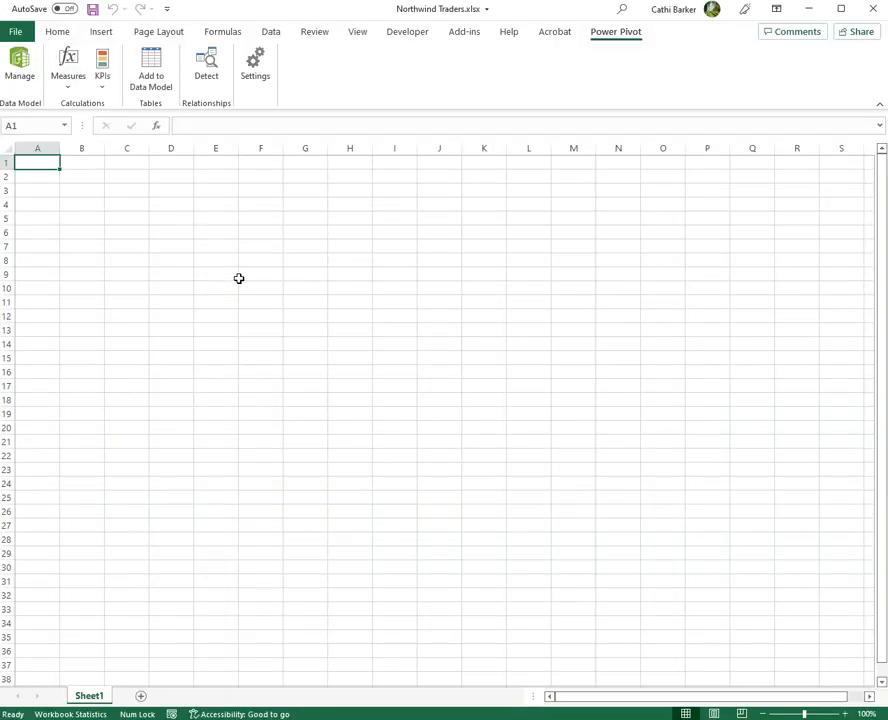